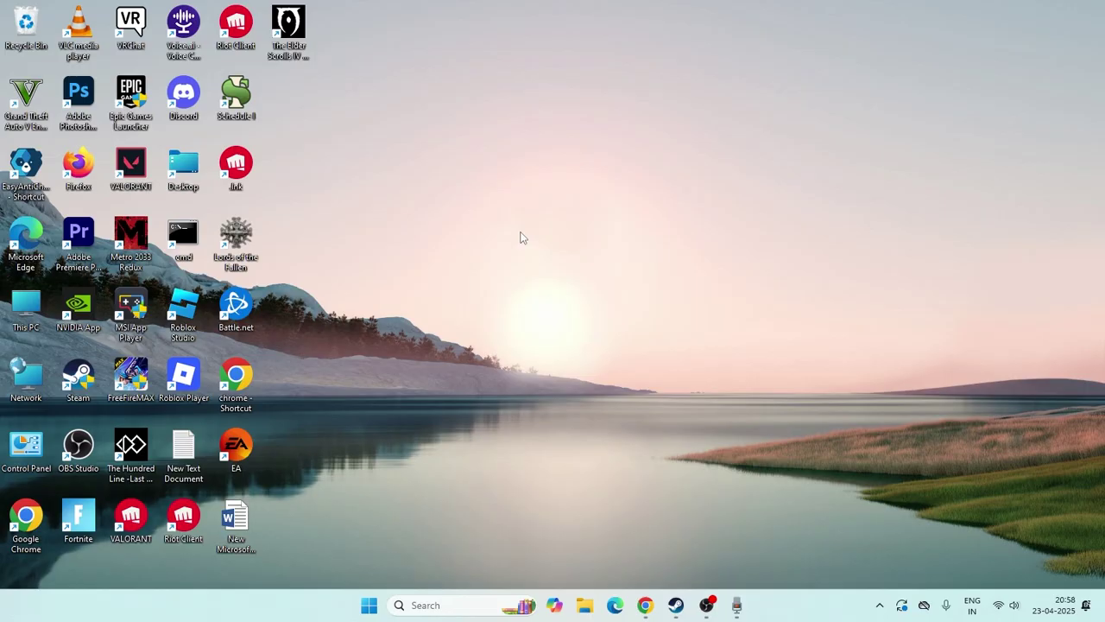
Open Settings by searching 'set', go to System > Sound, and review the output and input devices.
{"action": "left_click", "coordinate": [420, 603]}
{"action": "type", "text": "set"}
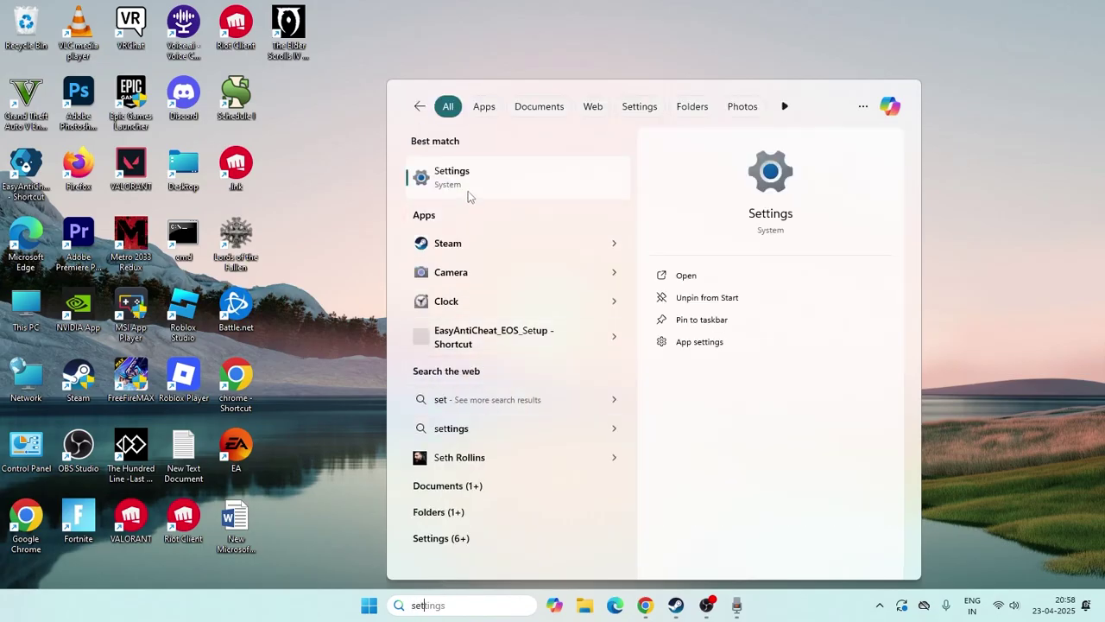
{"action": "left_click", "coordinate": [468, 191]}
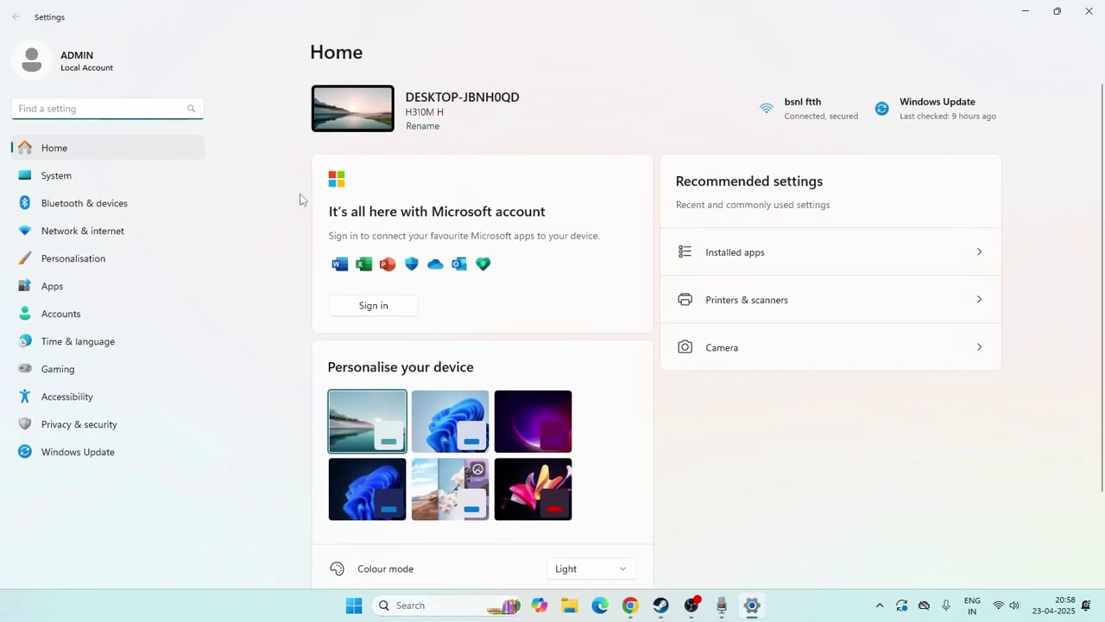
{"action": "left_click", "coordinate": [62, 177]}
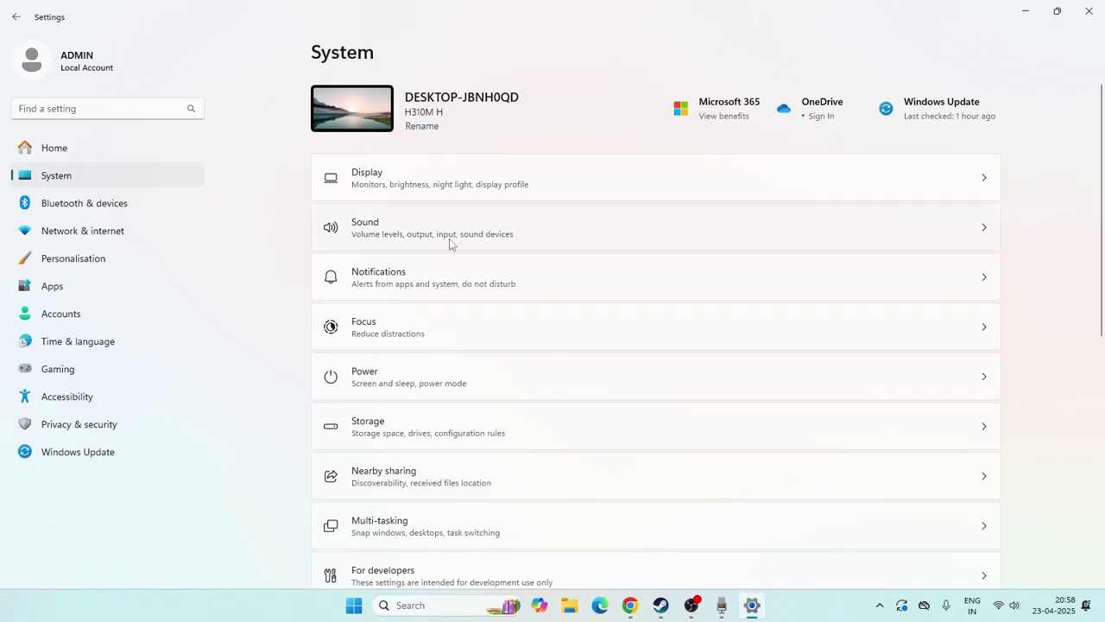
{"action": "left_click", "coordinate": [387, 240]}
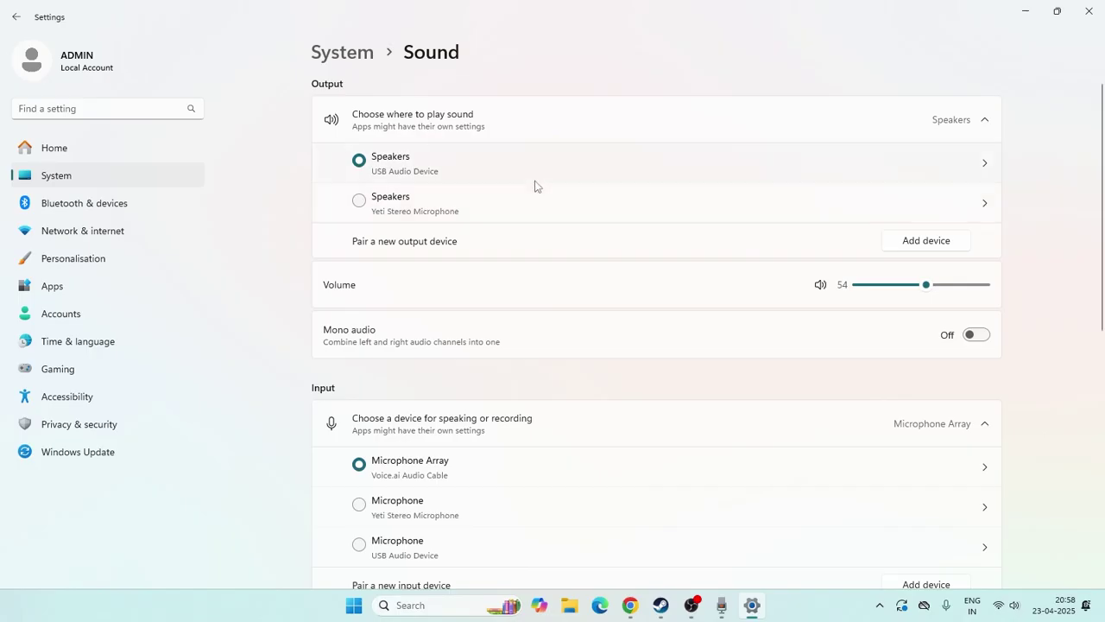
{"action": "scroll", "coordinate": [535, 187], "scroll_direction": "down", "scroll_amount": 6}
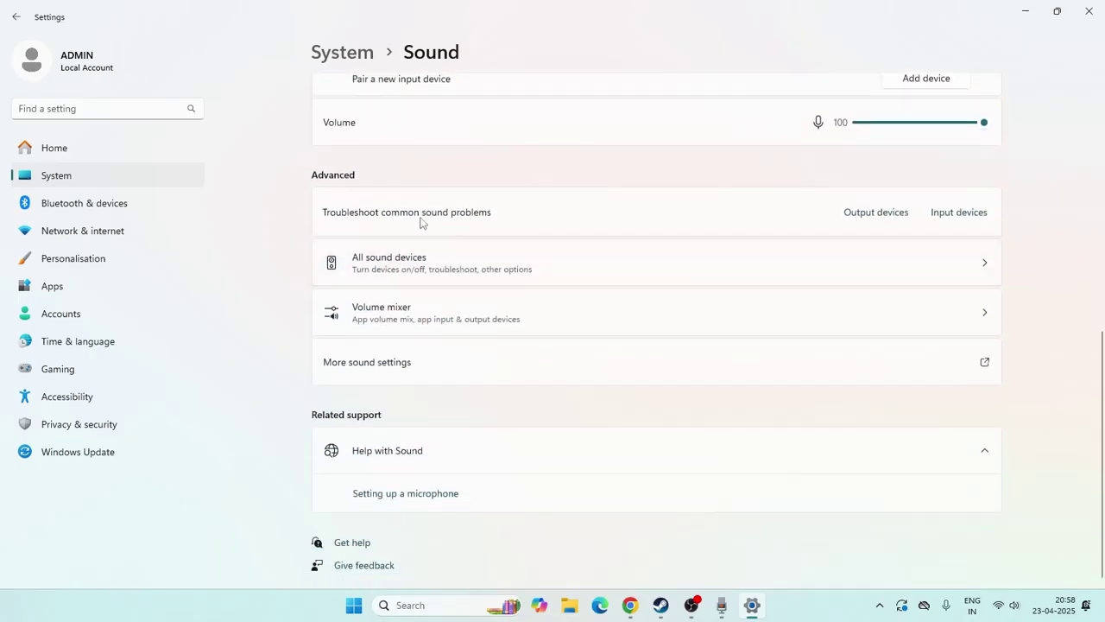
View the output-device troubleshooter's device list, close it unrun, and open More sound settings.
{"action": "left_click", "coordinate": [859, 219]}
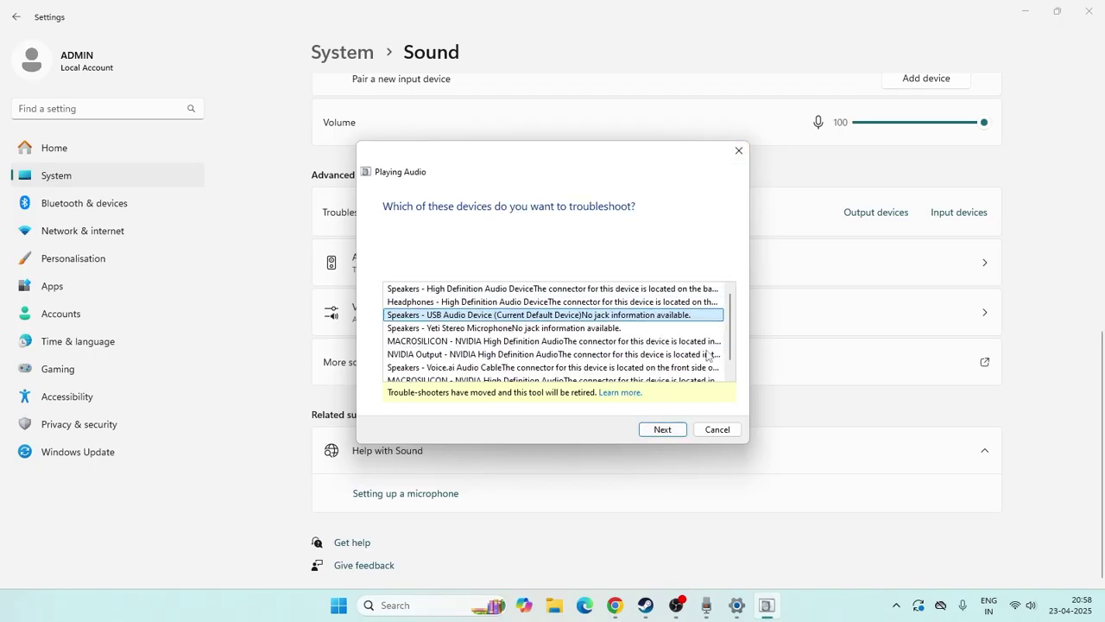
{"action": "left_click", "coordinate": [737, 154]}
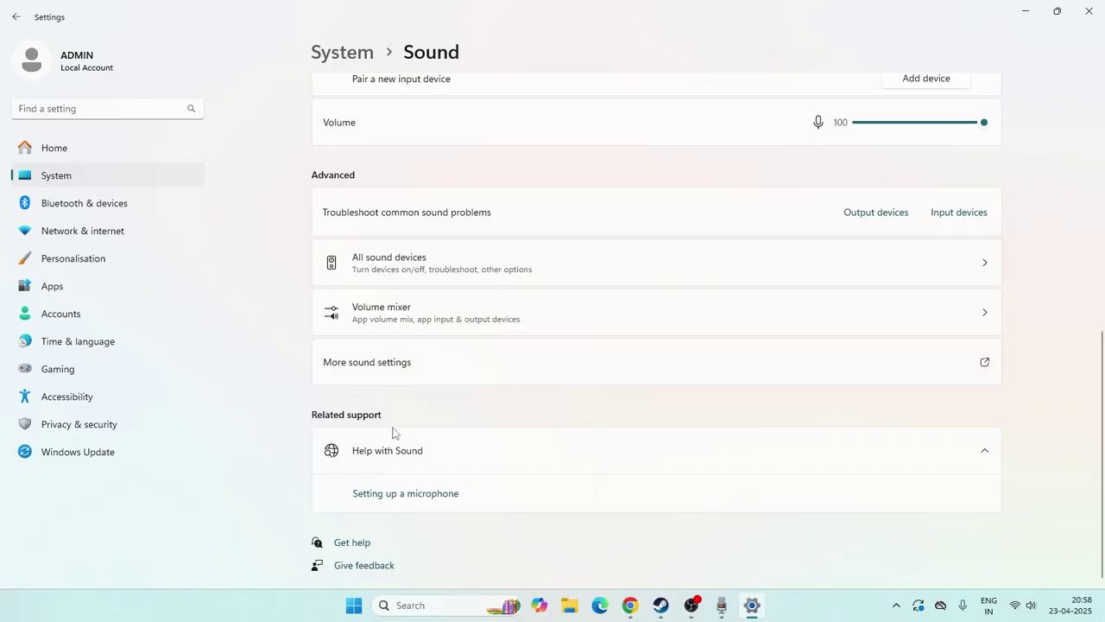
{"action": "left_click", "coordinate": [392, 363]}
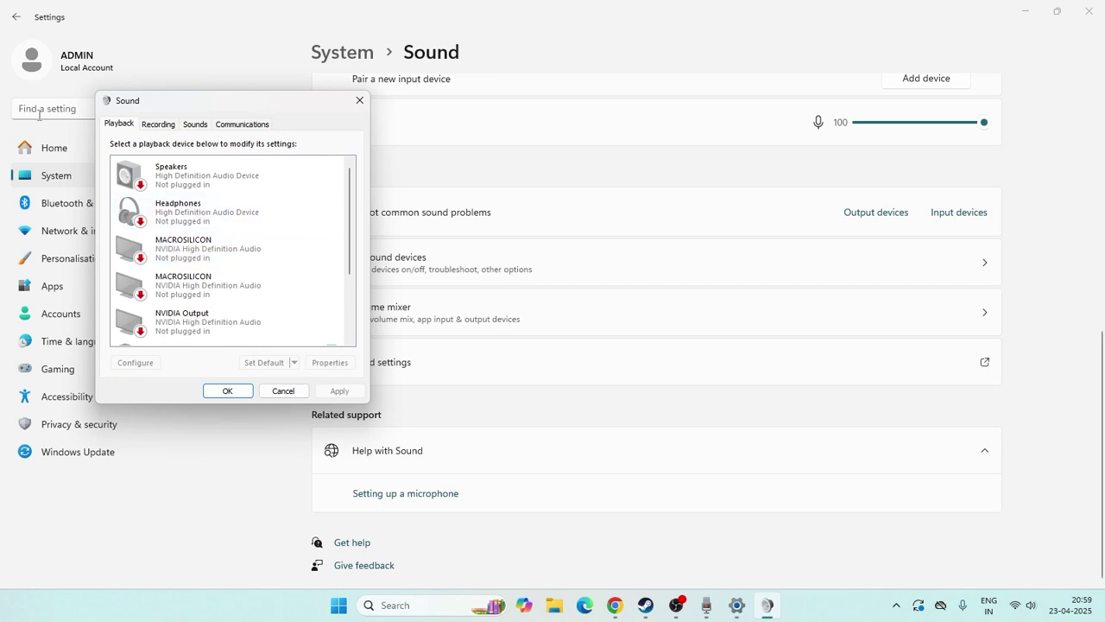
Inspect the Properties of the USB Audio Device speakers on the Playback tab.
{"action": "scroll", "coordinate": [197, 197], "scroll_direction": "down", "scroll_amount": 2}
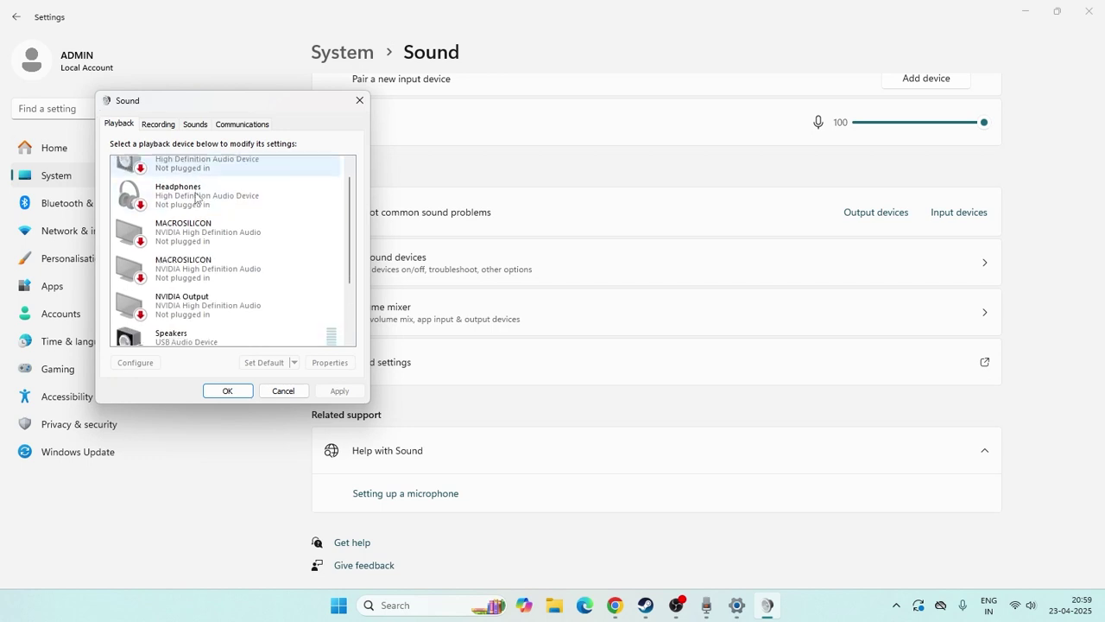
{"action": "scroll", "coordinate": [199, 302], "scroll_direction": "down", "scroll_amount": 1}
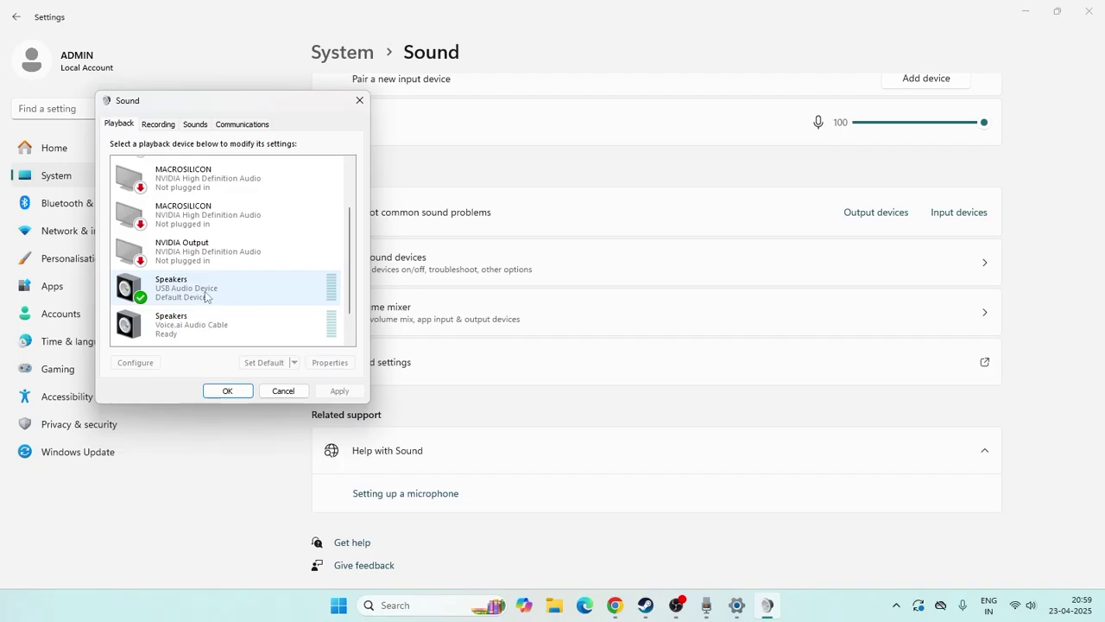
{"action": "right_click", "coordinate": [206, 296]}
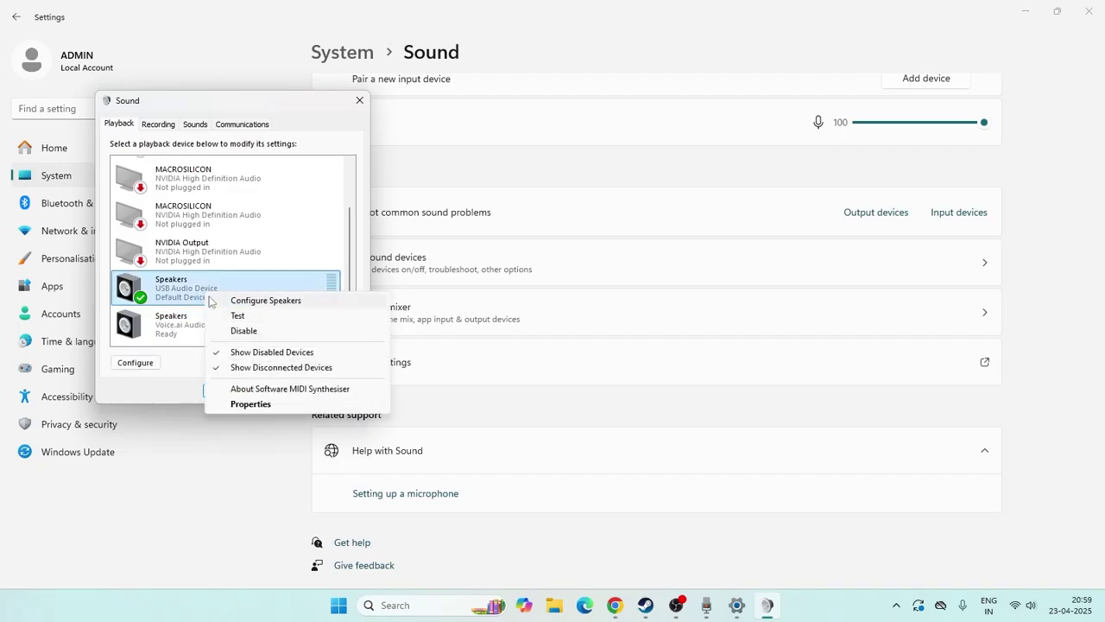
{"action": "left_click", "coordinate": [182, 291]}
{"action": "double_click", "coordinate": [183, 290]}
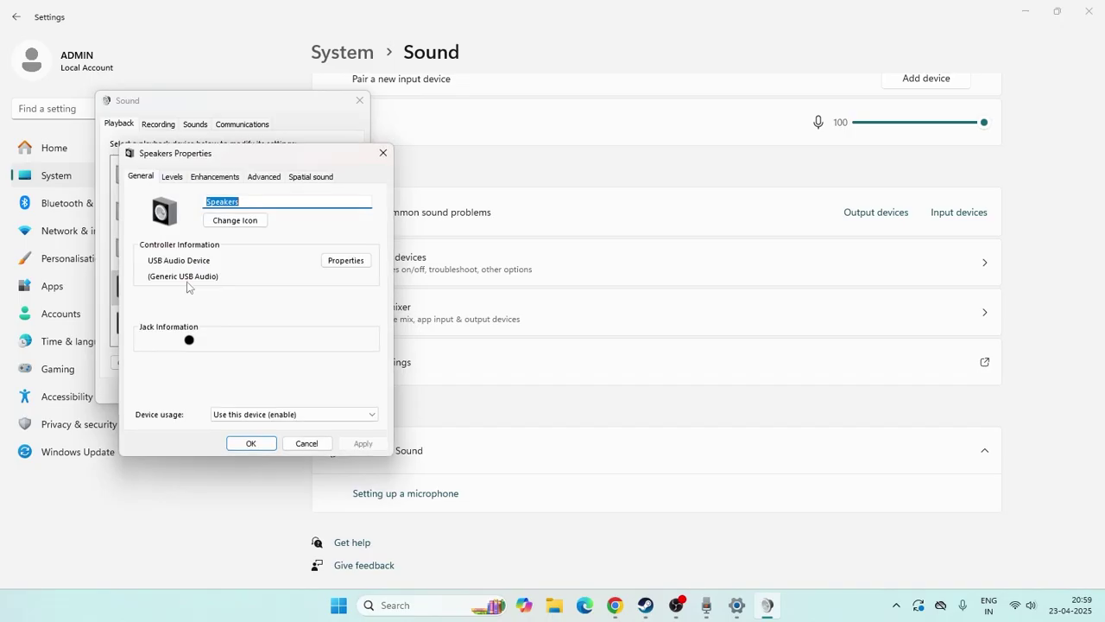
{"action": "left_click", "coordinate": [382, 154]}
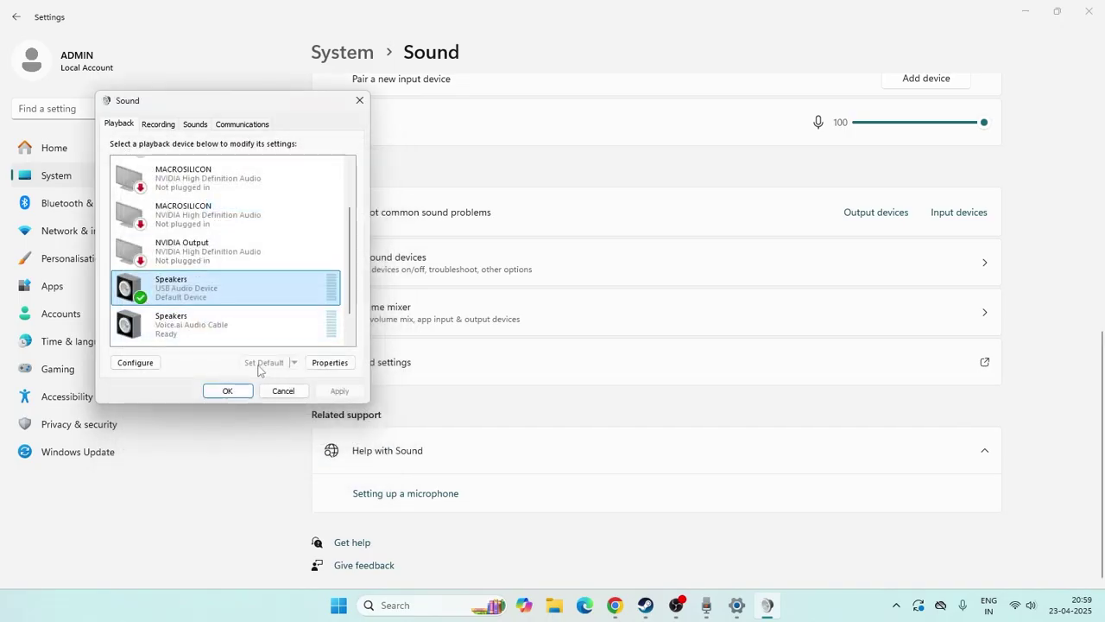
Recheck the USB speakers' properties, confirm the Sound panel with OK, and close Settings.
{"action": "right_click", "coordinate": [171, 292]}
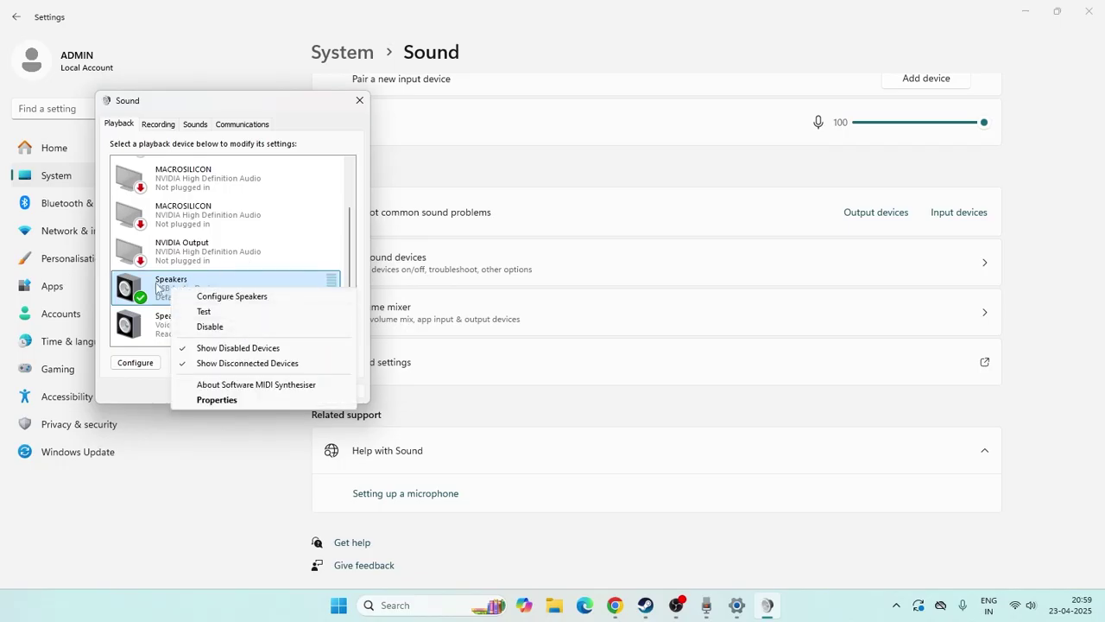
{"action": "left_click", "coordinate": [217, 399]}
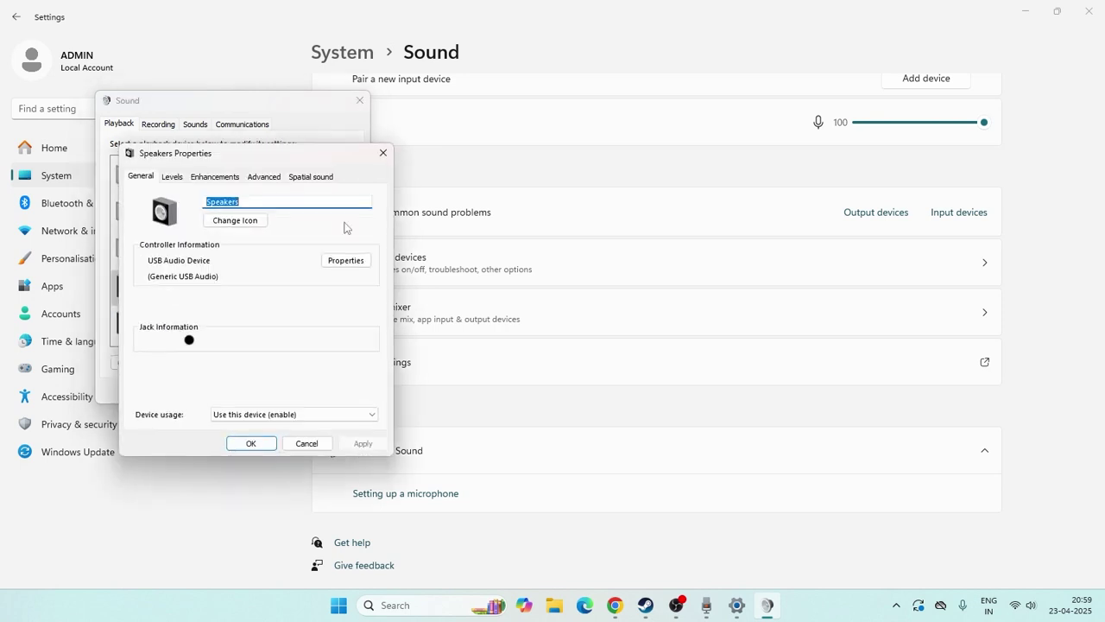
{"action": "left_click", "coordinate": [385, 153]}
{"action": "left_click", "coordinate": [227, 390]}
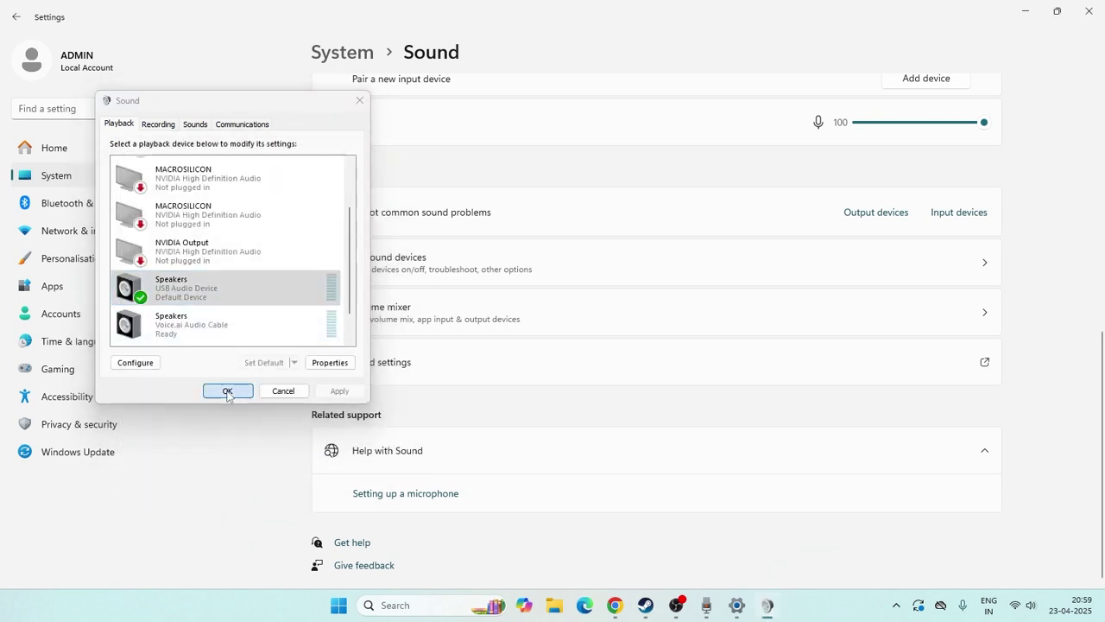
{"action": "left_click", "coordinate": [1089, 12]}
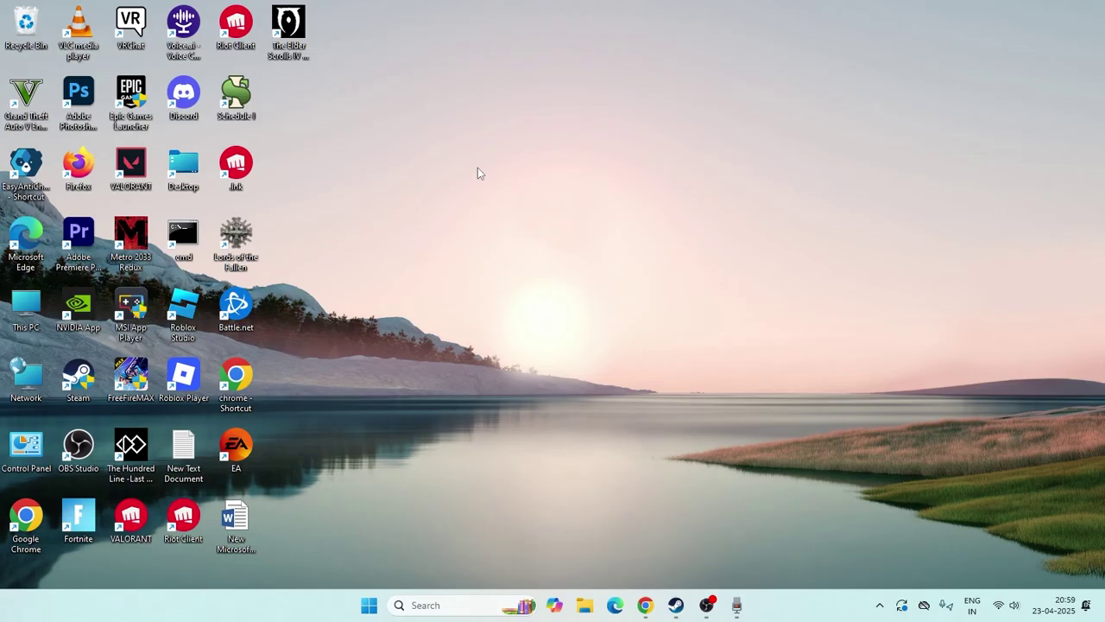
Launch Services by searching 'serv' and scroll down to the Windows Update service.
{"action": "left_click", "coordinate": [424, 604]}
{"action": "type", "text": "serv"}
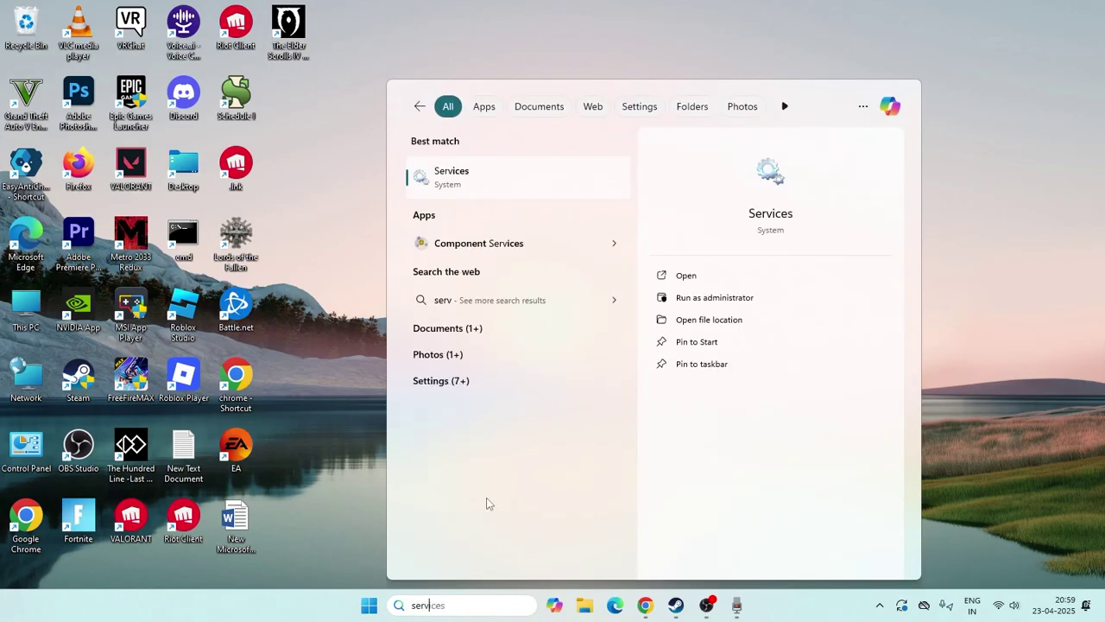
{"action": "left_click", "coordinate": [458, 189]}
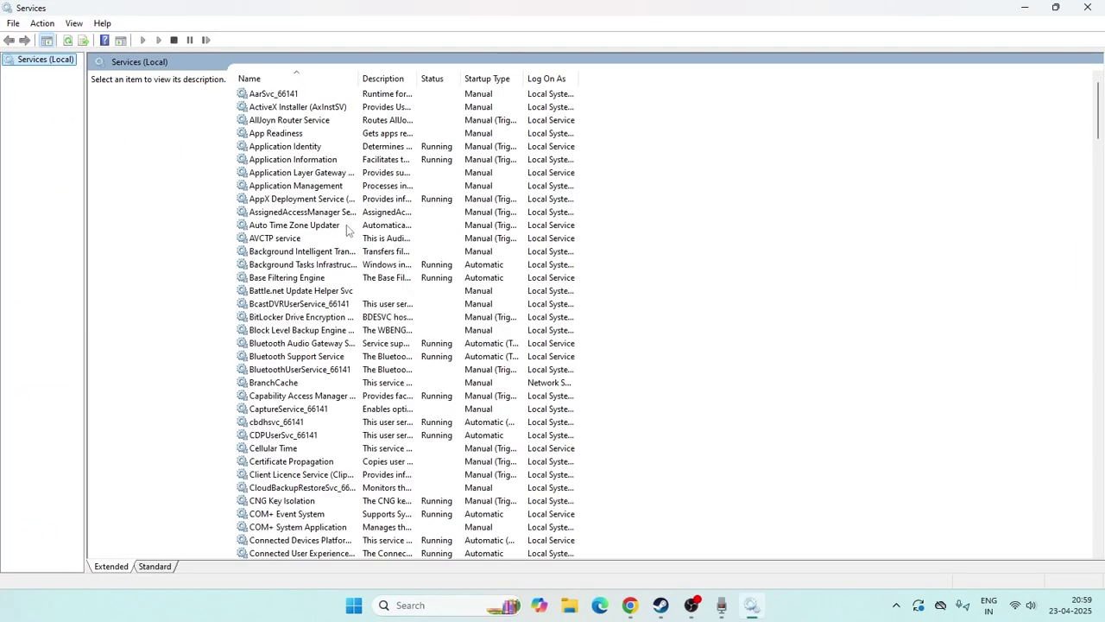
{"action": "scroll", "coordinate": [346, 225], "scroll_direction": "down", "scroll_amount": 15}
{"action": "scroll", "coordinate": [347, 225], "scroll_direction": "down", "scroll_amount": 20}
{"action": "scroll", "coordinate": [346, 224], "scroll_direction": "down", "scroll_amount": 20}
{"action": "scroll", "coordinate": [346, 226], "scroll_direction": "down", "scroll_amount": 8}
Set the Windows Update service startup type to Automatic, apply it, and close Services.
{"action": "left_click", "coordinate": [304, 385]}
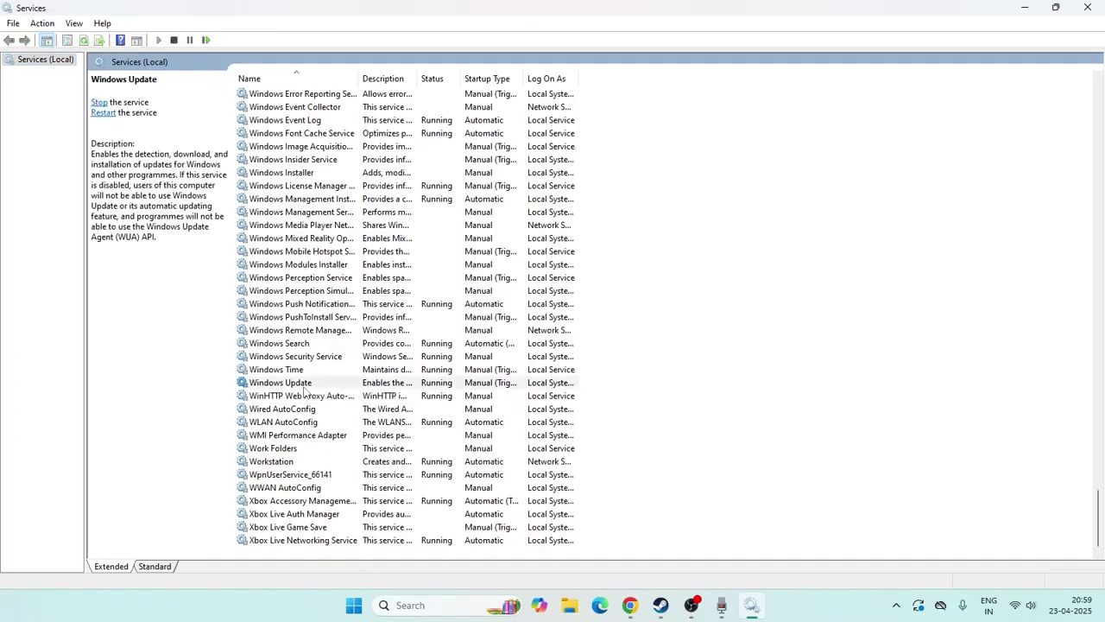
{"action": "right_click", "coordinate": [330, 387]}
{"action": "left_click", "coordinate": [393, 527]}
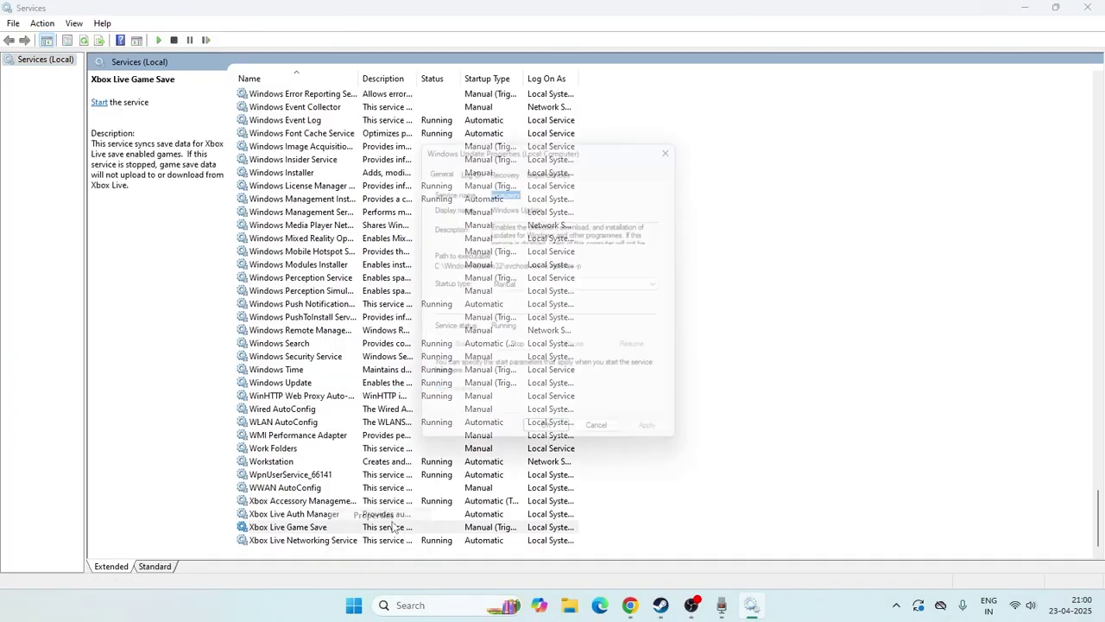
{"action": "left_click", "coordinate": [521, 286]}
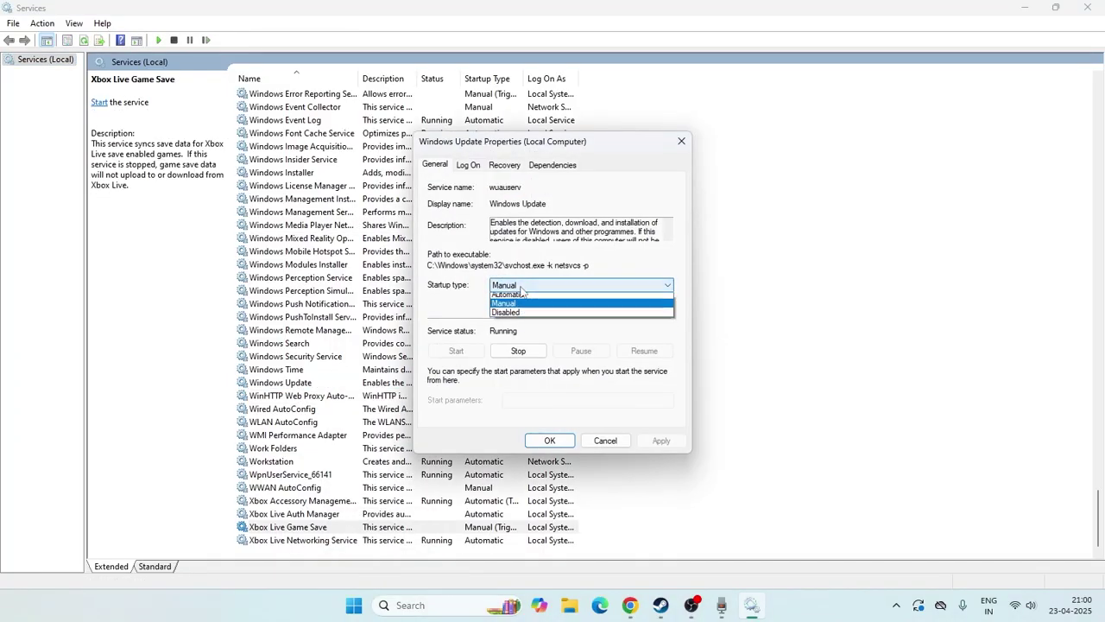
{"action": "left_click", "coordinate": [519, 304]}
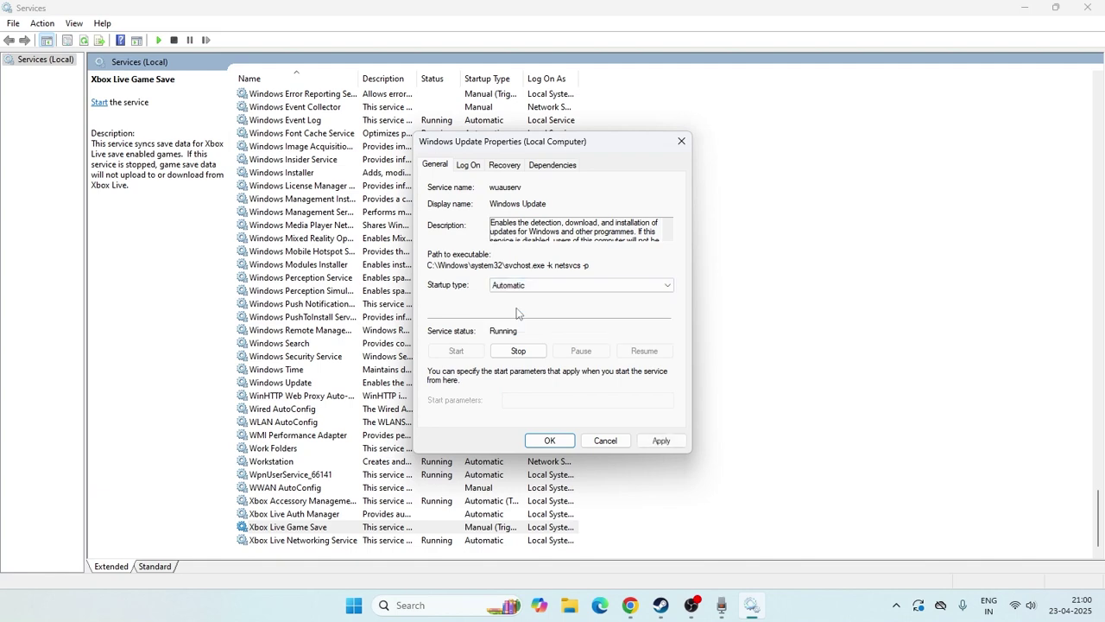
{"action": "left_click", "coordinate": [661, 442]}
{"action": "left_click", "coordinate": [681, 140]}
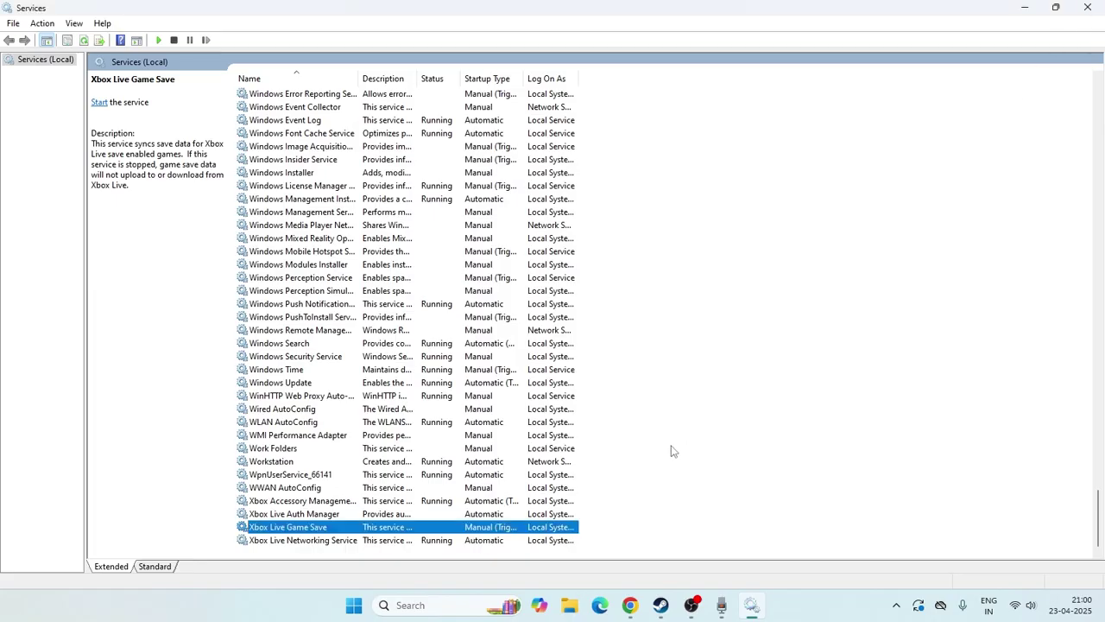
{"action": "left_click", "coordinate": [1087, 7]}
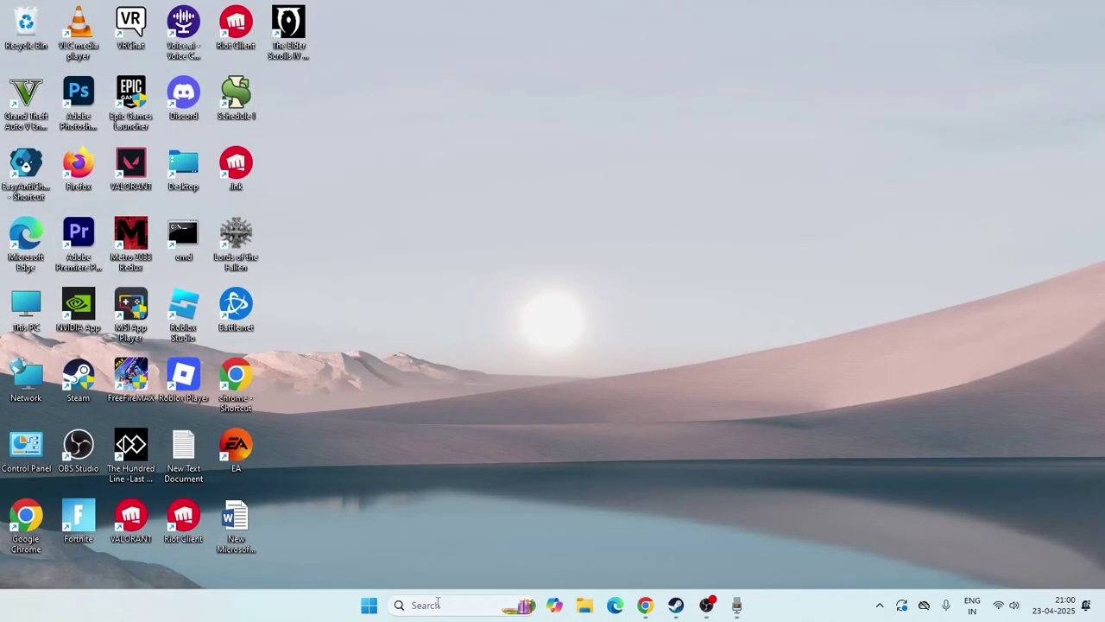
Open Device Manager via a 'dev' search, maximize it, and expand Audio inputs and outputs.
{"action": "left_click", "coordinate": [437, 604]}
{"action": "type", "text": "device Manager"}
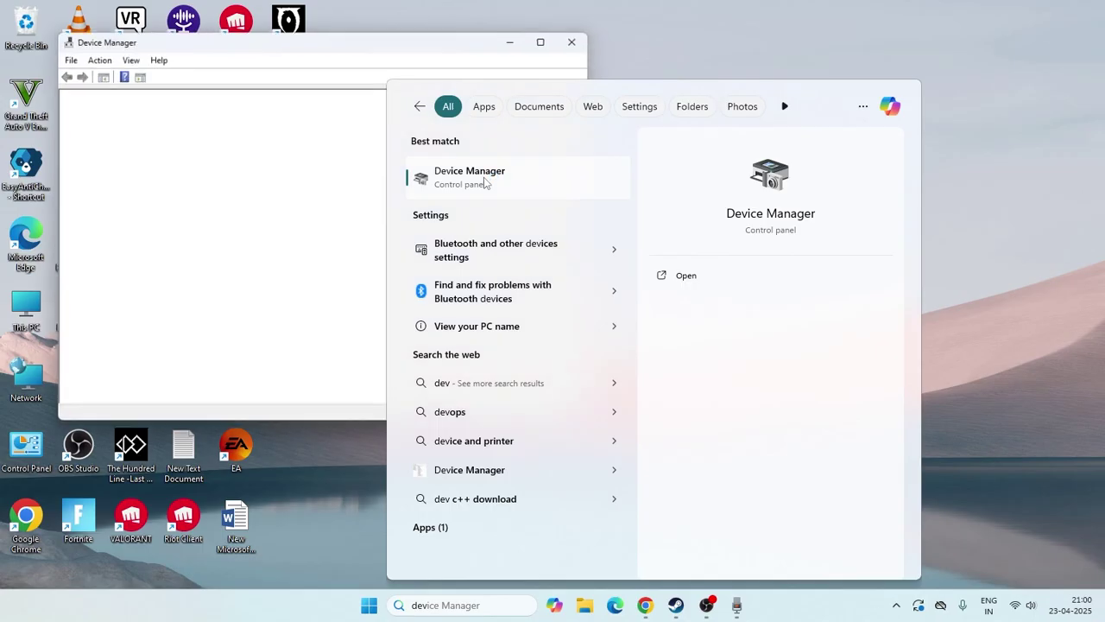
{"action": "left_click", "coordinate": [551, 42]}
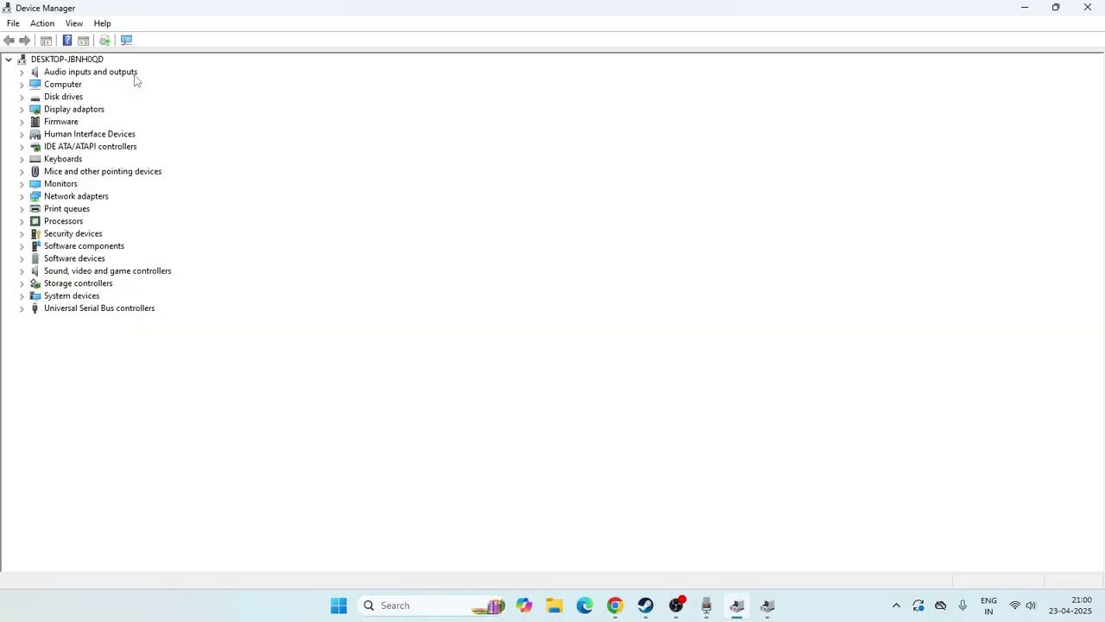
{"action": "left_click", "coordinate": [22, 72]}
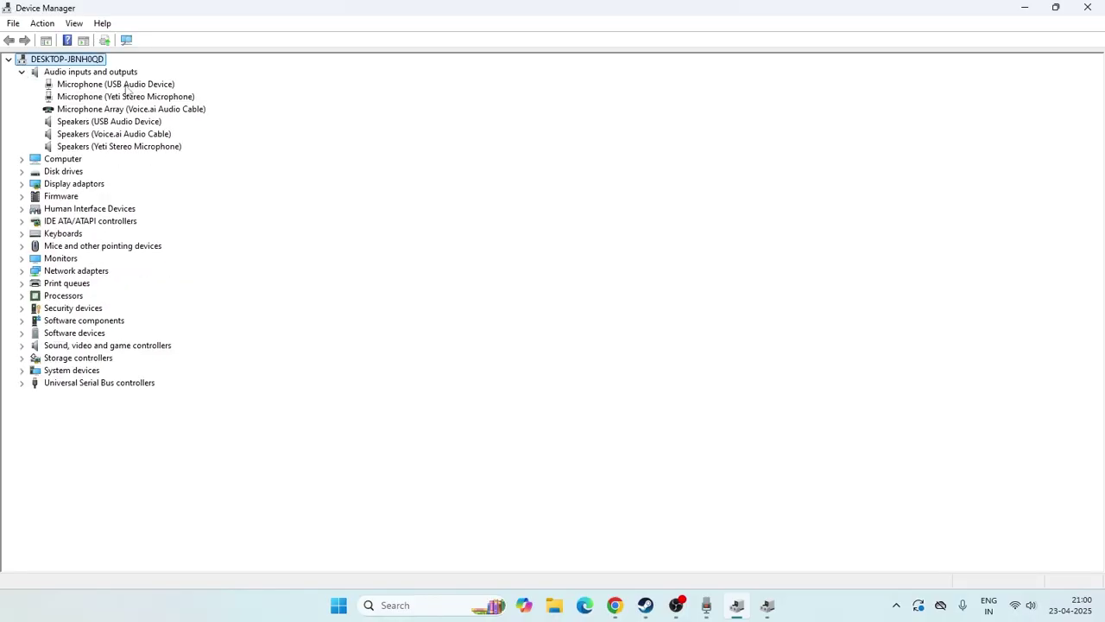
Automatically search for newer drivers for the USB Audio Device and Yeti Stereo microphones.
{"action": "right_click", "coordinate": [128, 86]}
{"action": "left_click", "coordinate": [176, 95]}
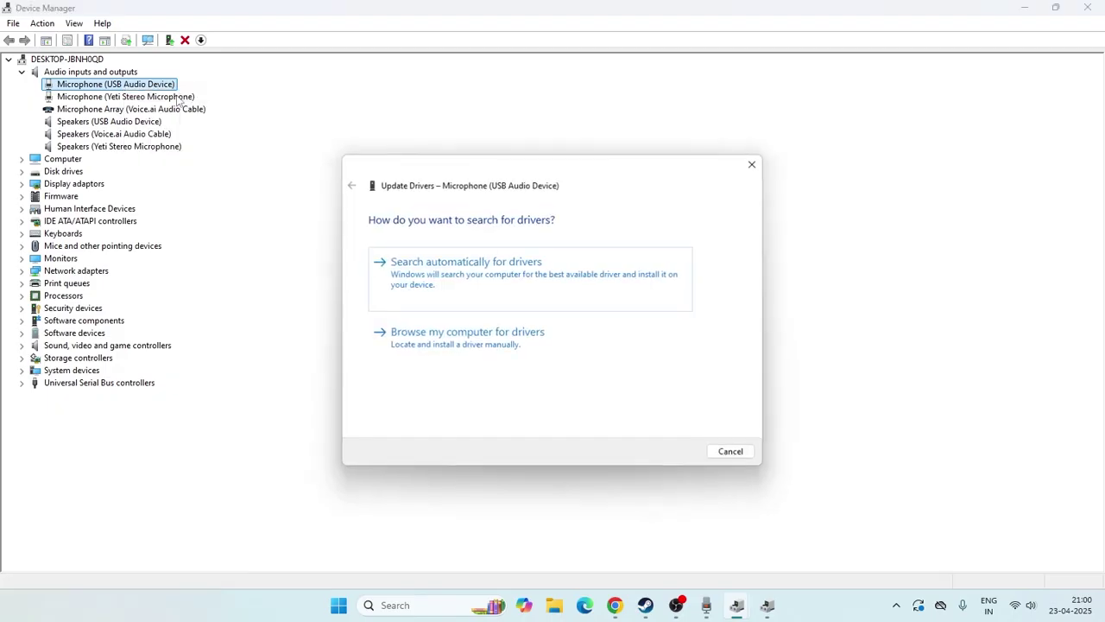
{"action": "left_click", "coordinate": [473, 277]}
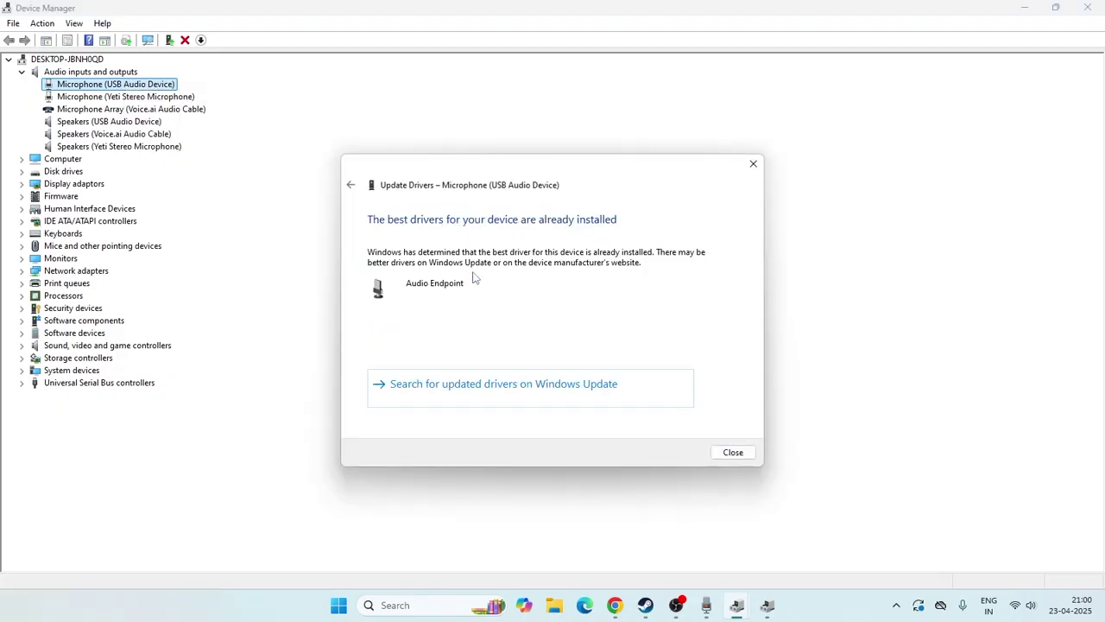
{"action": "left_click", "coordinate": [753, 165]}
{"action": "right_click", "coordinate": [159, 101]}
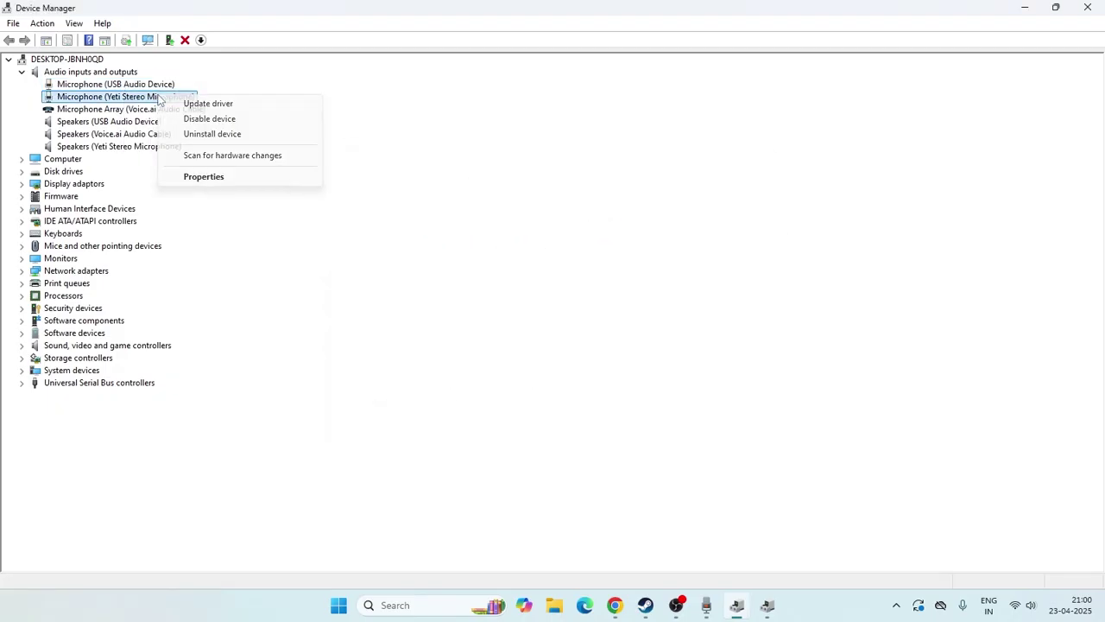
{"action": "left_click", "coordinate": [177, 109]}
{"action": "left_click", "coordinate": [459, 263]}
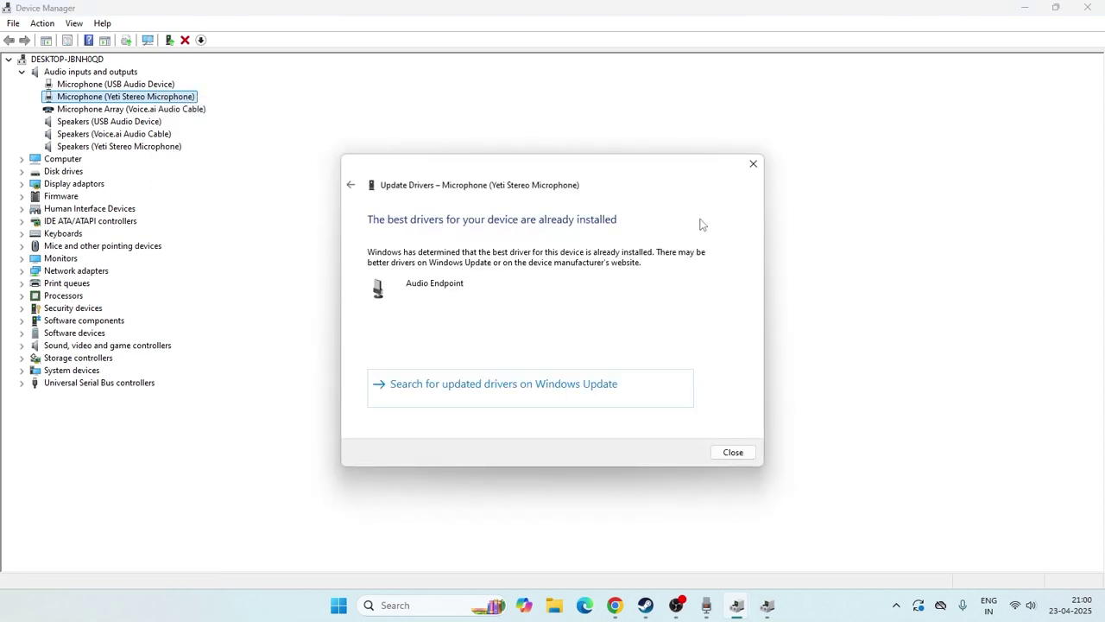
{"action": "left_click", "coordinate": [752, 164]}
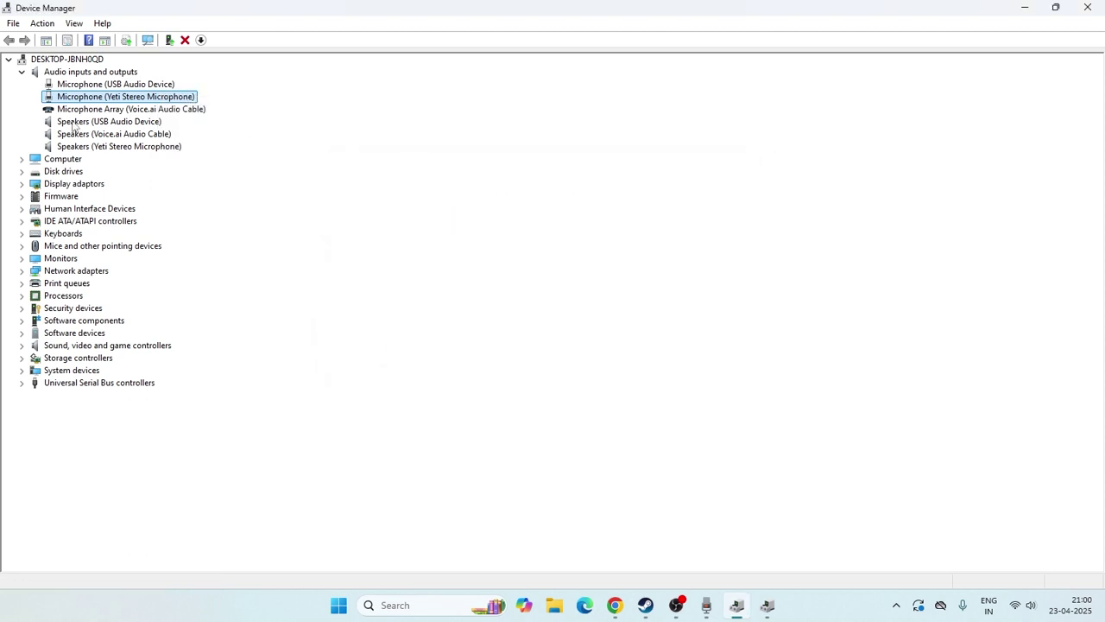
Automatically search for newer drivers for the USB Audio Device and Voice.ai Audio Cable speakers.
{"action": "right_click", "coordinate": [110, 124]}
{"action": "left_click", "coordinate": [138, 132]}
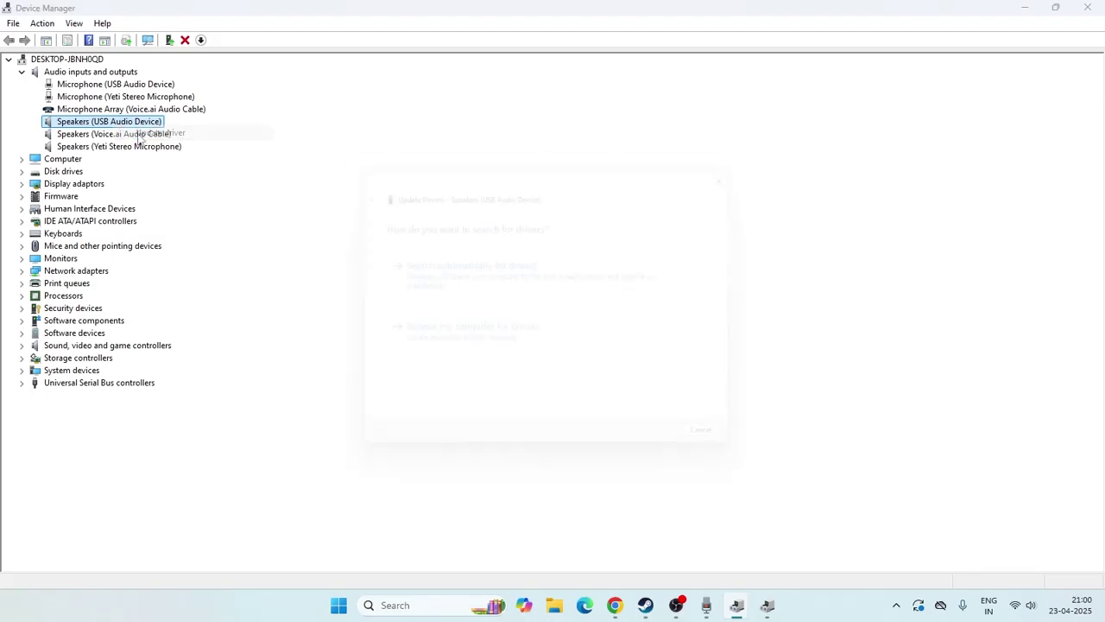
{"action": "left_click", "coordinate": [614, 273]}
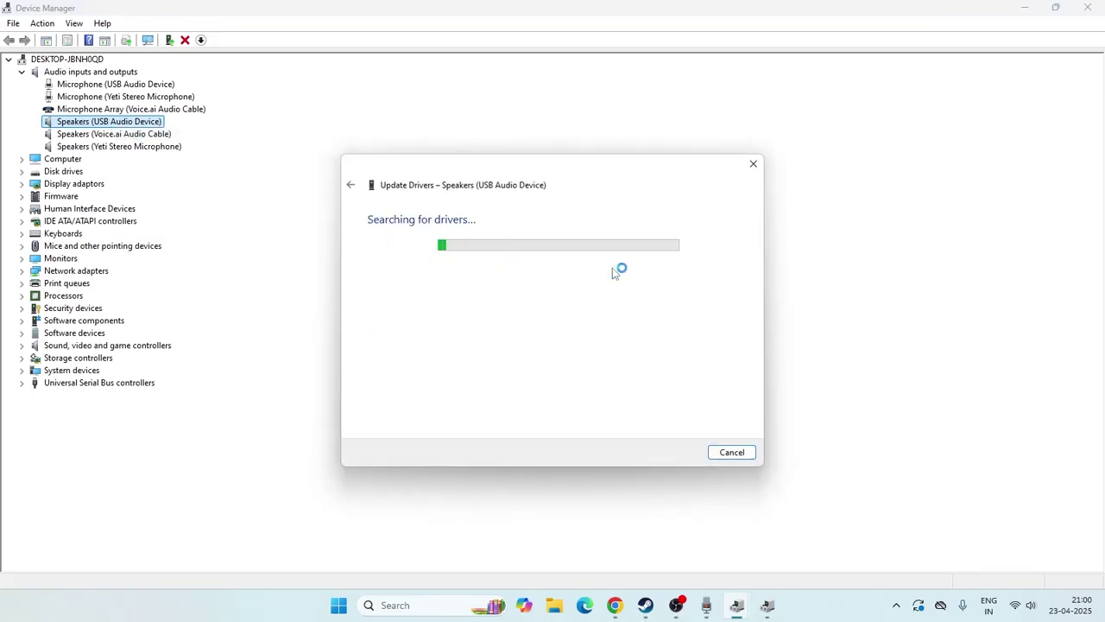
{"action": "left_click", "coordinate": [752, 165]}
{"action": "right_click", "coordinate": [123, 138]}
{"action": "left_click", "coordinate": [142, 147]}
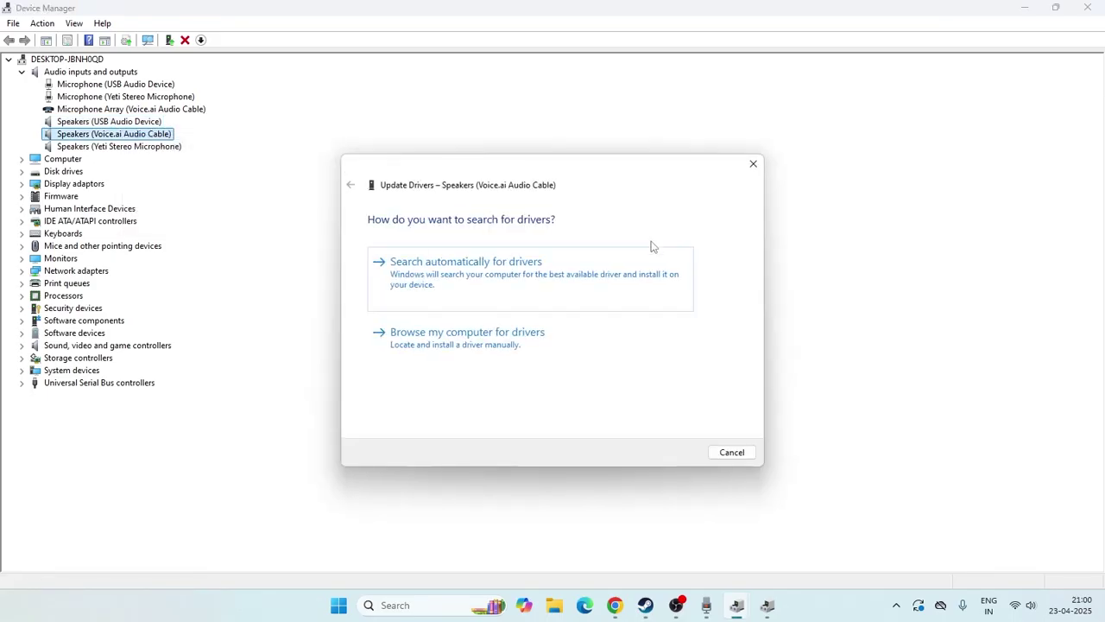
{"action": "left_click", "coordinate": [623, 259]}
{"action": "left_click", "coordinate": [752, 164]}
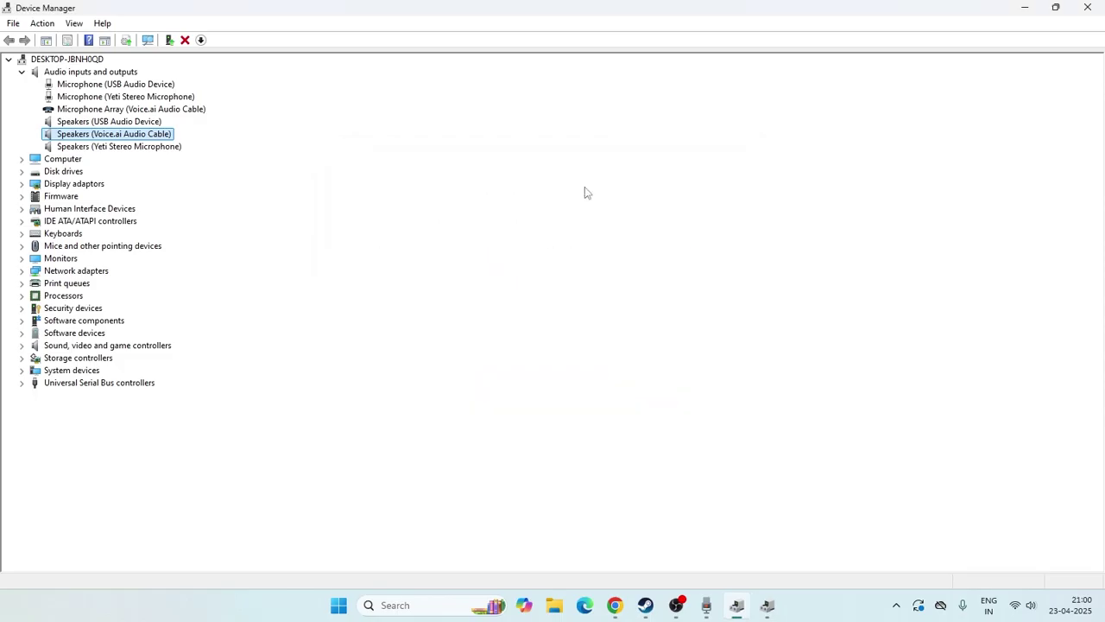
Check the Yeti Stereo Microphone speakers for a newer driver, then collapse the audio category.
{"action": "right_click", "coordinate": [134, 149]}
{"action": "left_click", "coordinate": [158, 159]}
{"action": "left_click", "coordinate": [419, 274]}
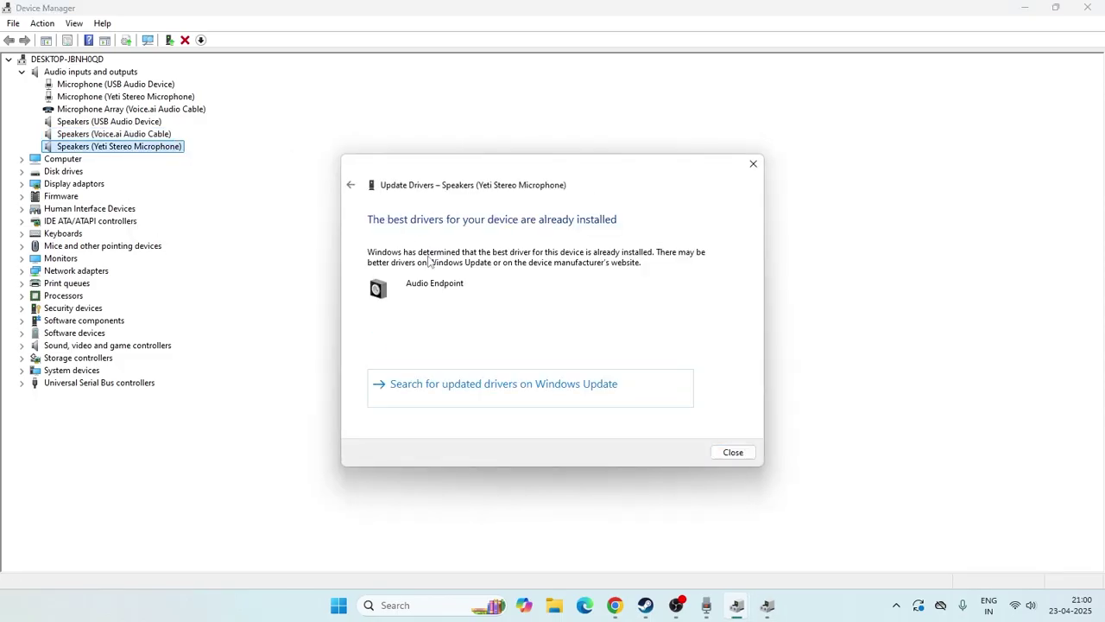
{"action": "left_click", "coordinate": [751, 164]}
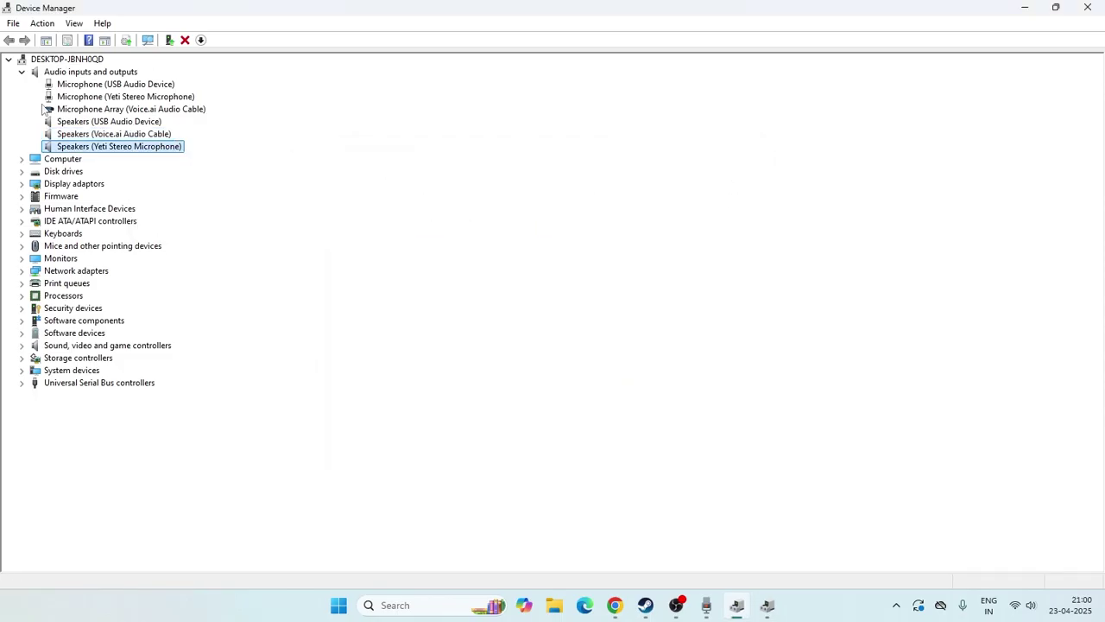
{"action": "left_click", "coordinate": [23, 72]}
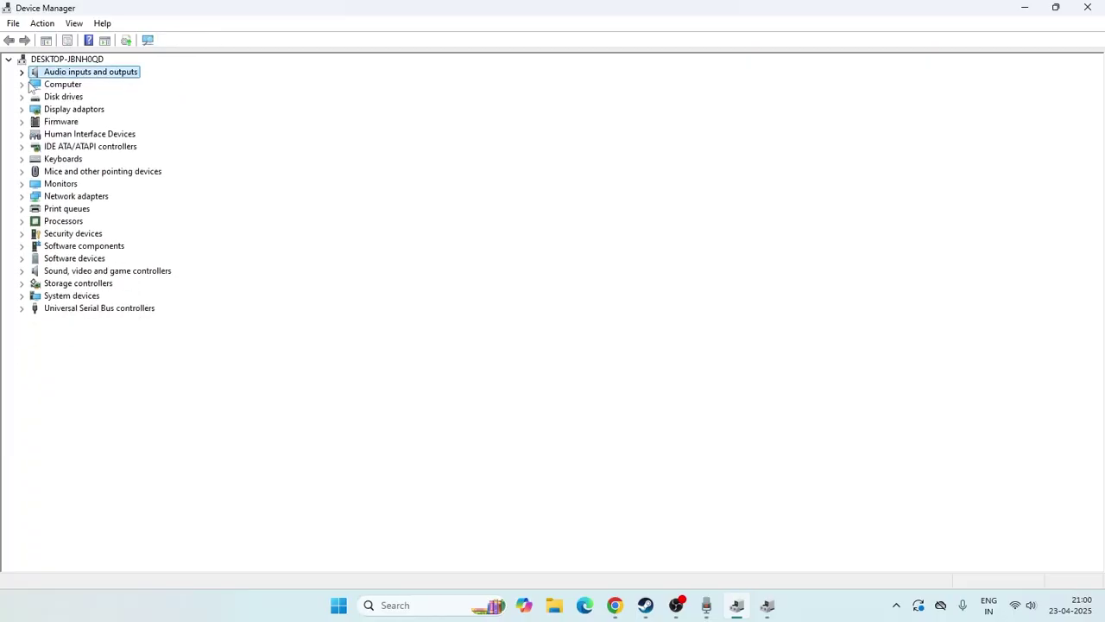
Expand Sound, video and game controllers and automatically check the USB Audio Device driver.
{"action": "left_click", "coordinate": [21, 274]}
{"action": "left_click", "coordinate": [21, 275]}
{"action": "left_click", "coordinate": [21, 275]}
{"action": "left_click", "coordinate": [20, 275]}
{"action": "left_click", "coordinate": [22, 271]}
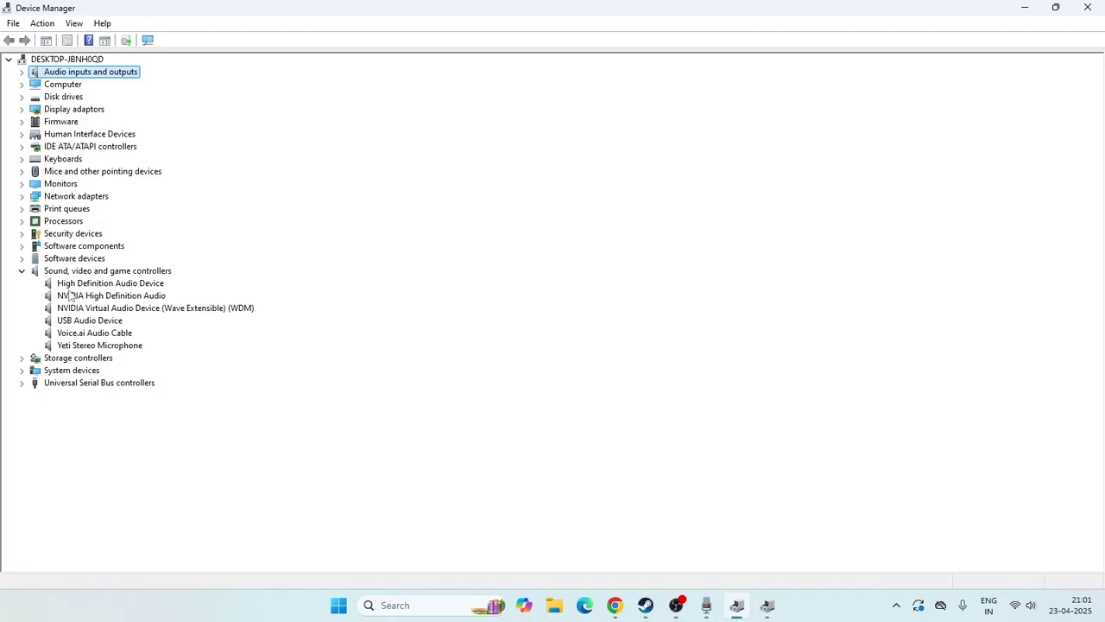
{"action": "right_click", "coordinate": [109, 324]}
{"action": "left_click", "coordinate": [138, 332]}
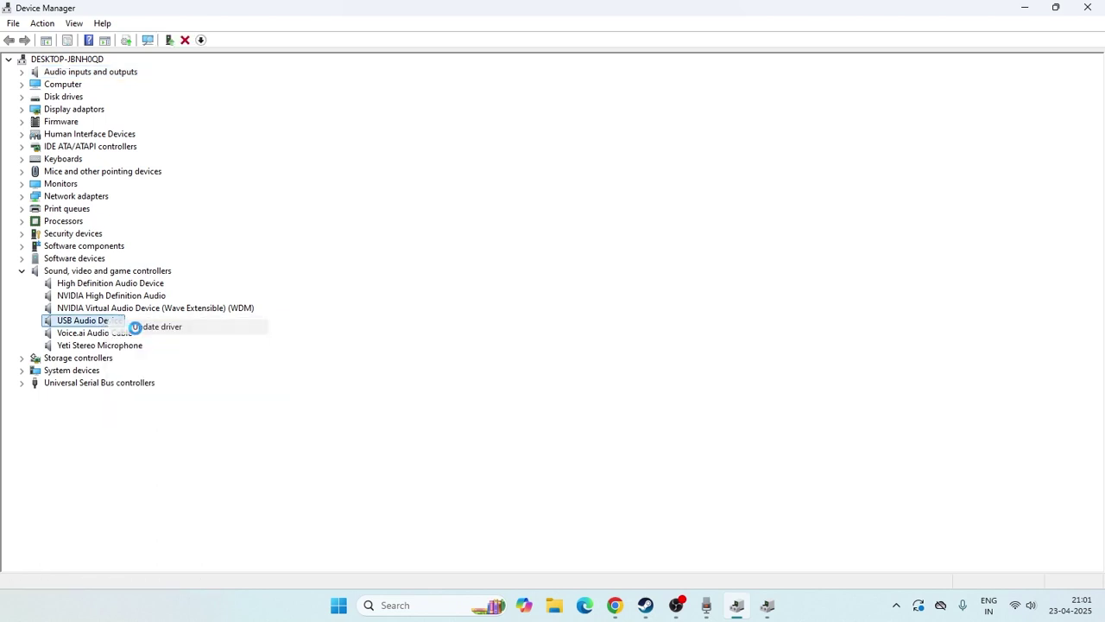
{"action": "left_click", "coordinate": [451, 273]}
{"action": "left_click", "coordinate": [753, 163]}
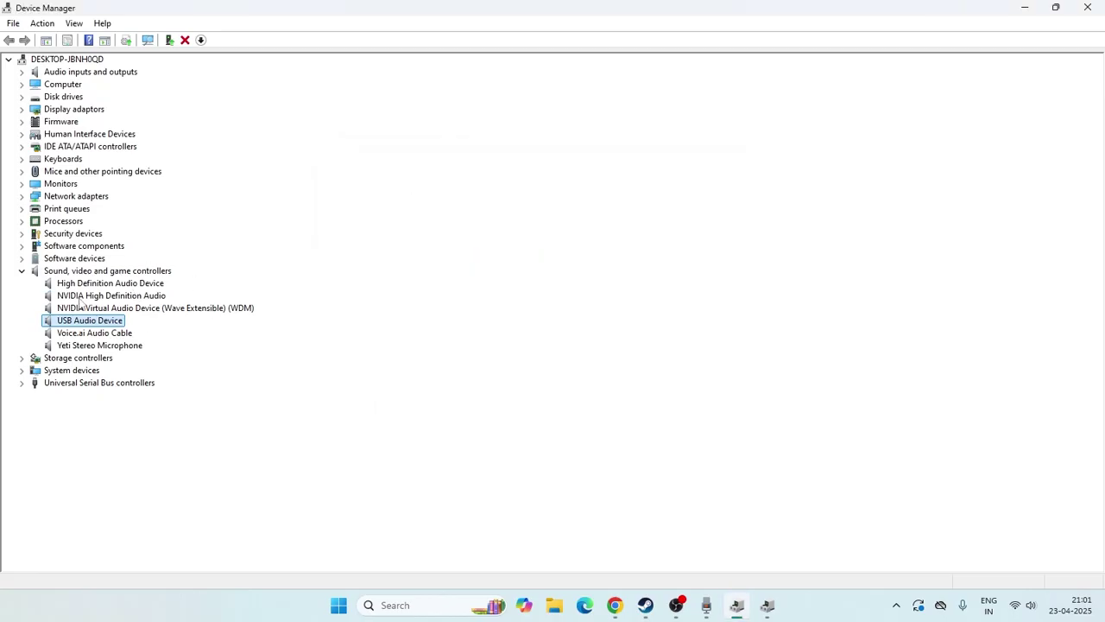
Close Device Manager to return to the desktop.
{"action": "left_click", "coordinate": [21, 271]}
{"action": "left_click", "coordinate": [22, 271]}
{"action": "left_click", "coordinate": [1087, 7]}
{"action": "left_click", "coordinate": [577, 39]}
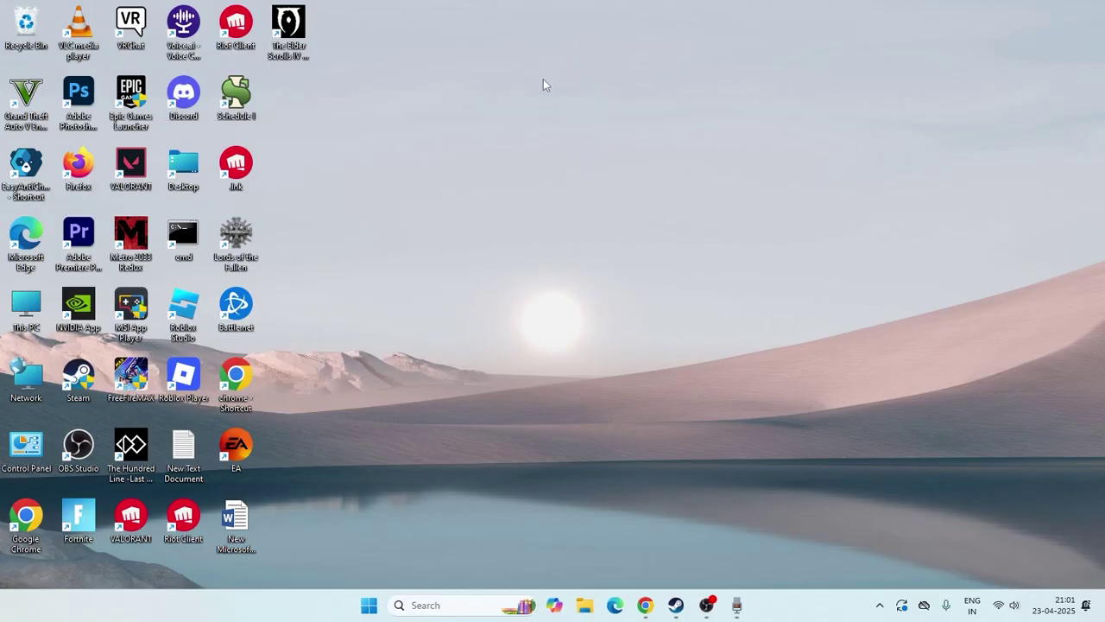